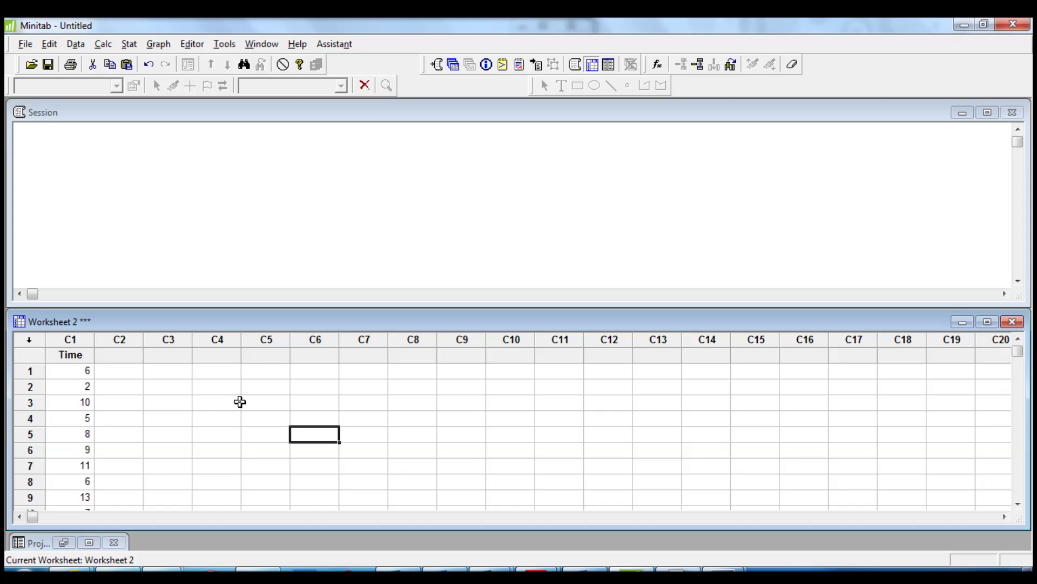
Step: Create a graphical summary of the Time column and maximize the Summary for Time graph
left_click(129, 45)
mouse_move(159, 66)
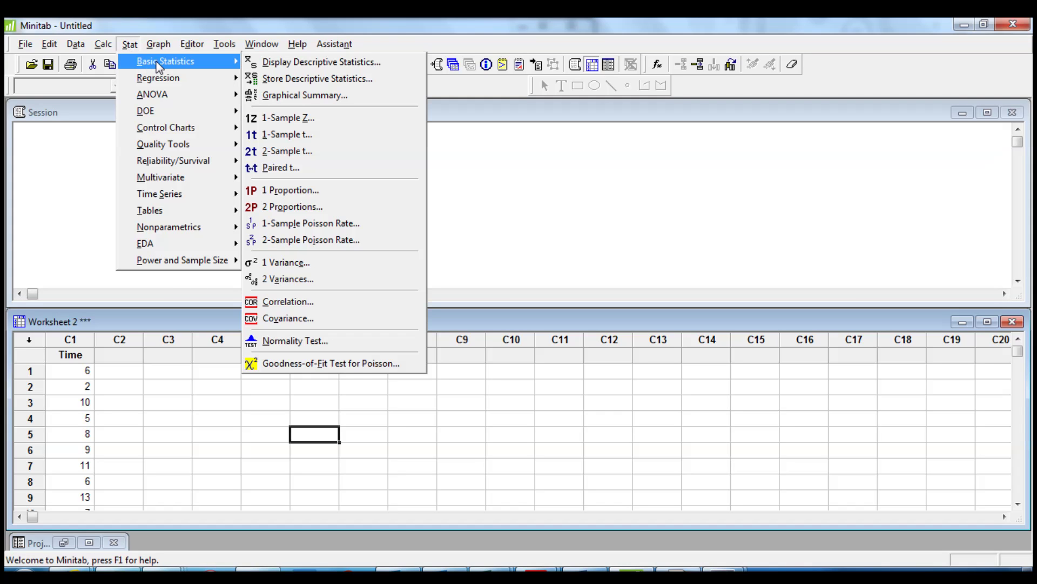
left_click(301, 99)
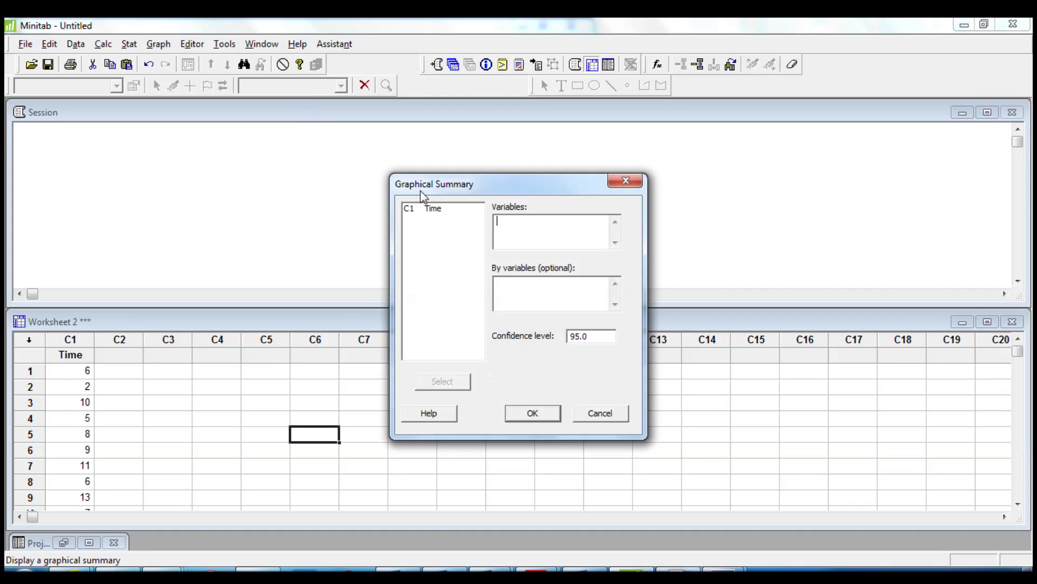
double_click(439, 212)
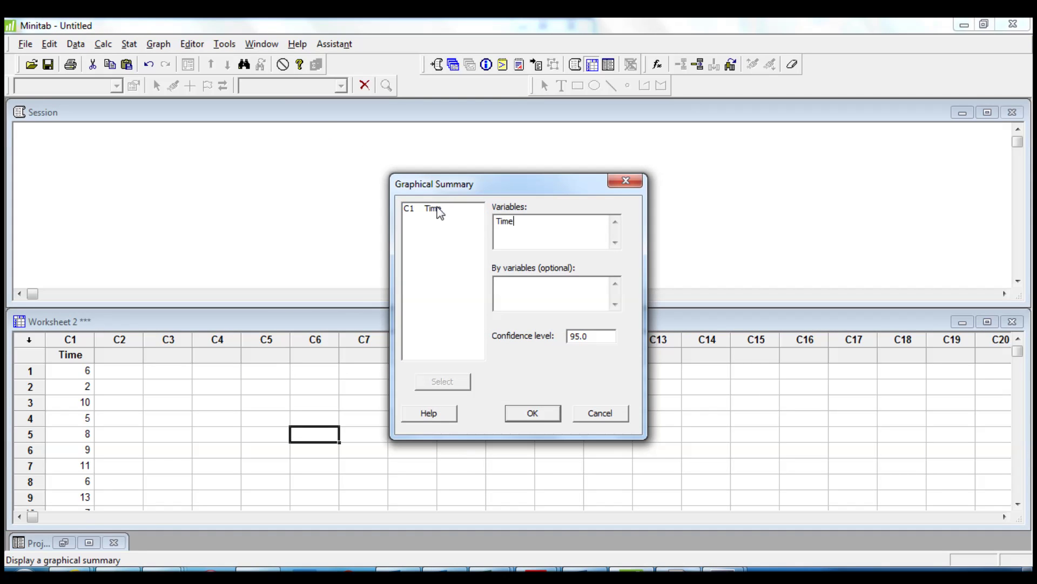
left_click(547, 413)
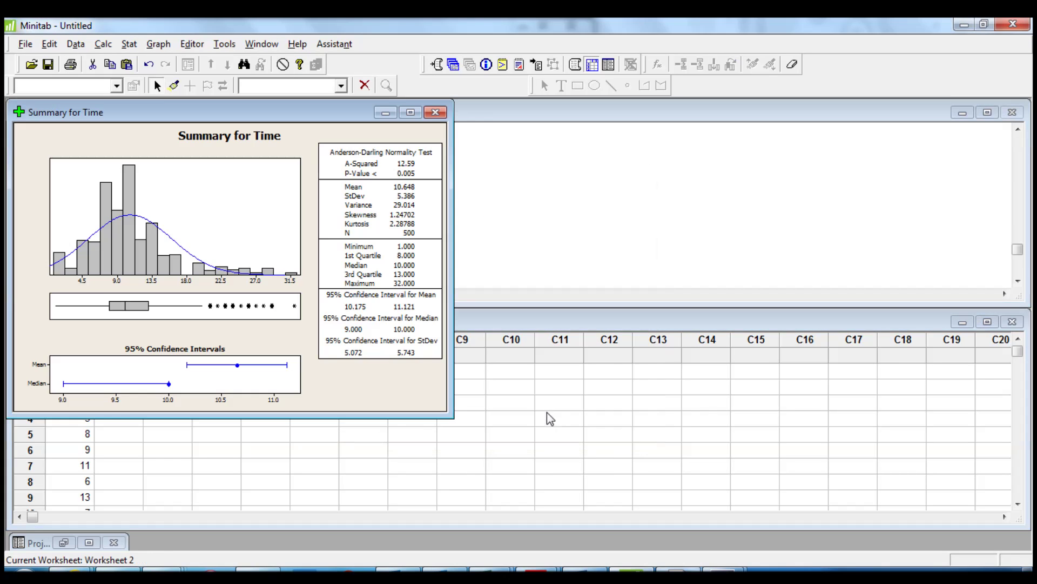
left_click(410, 112)
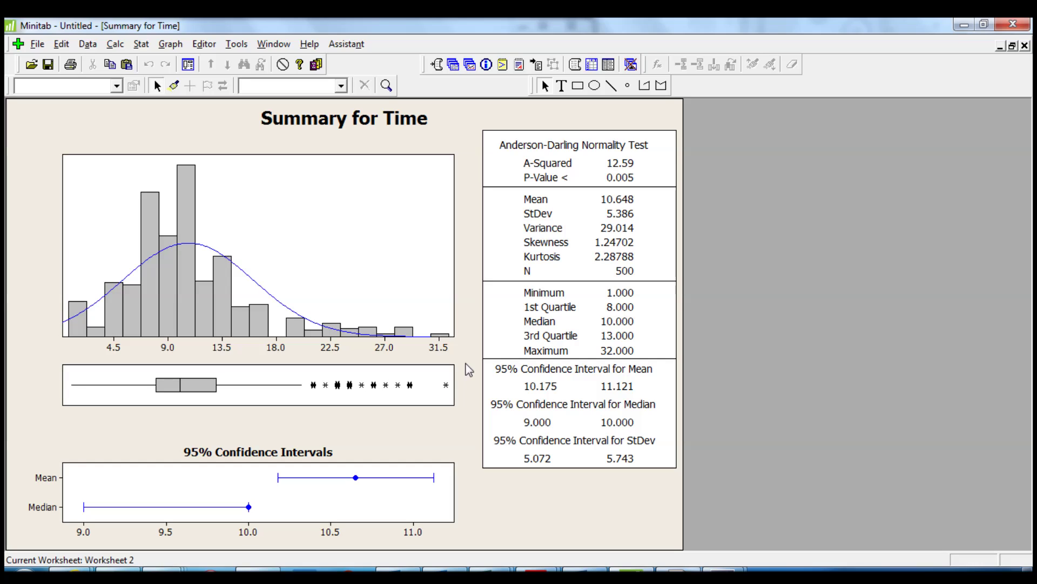
left_click(142, 46)
Step: Browse the Stat submenus, dismiss them without choosing anything, and reopen the Stat menu
mouse_move(181, 227)
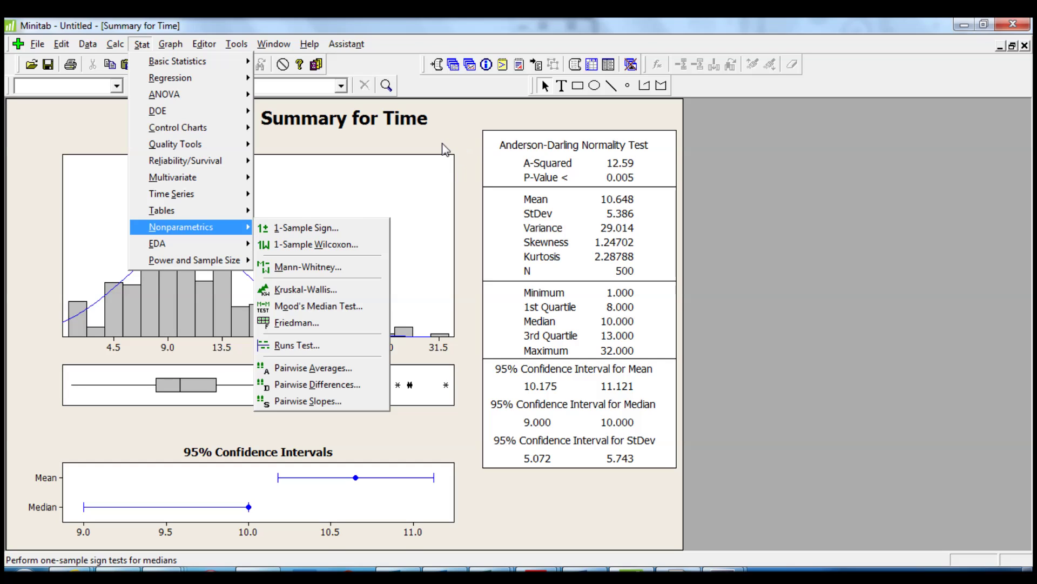
mouse_move(241, 129)
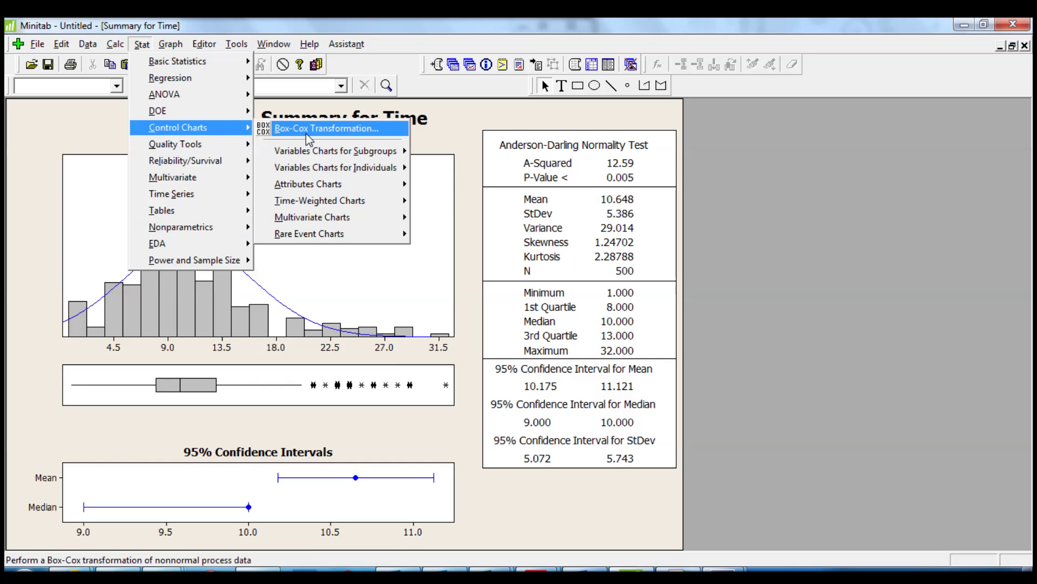
left_click(432, 141)
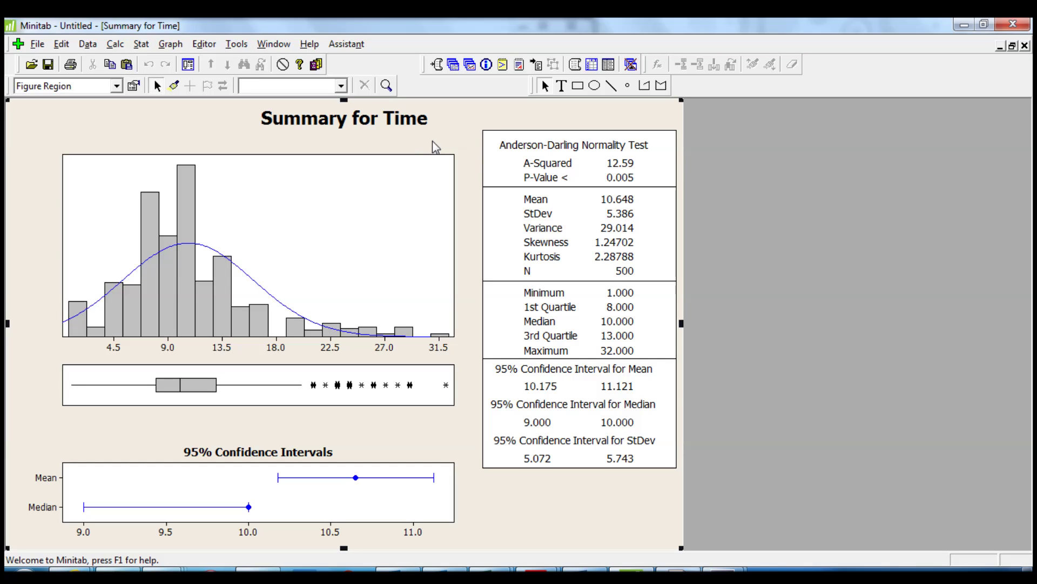
left_click(141, 45)
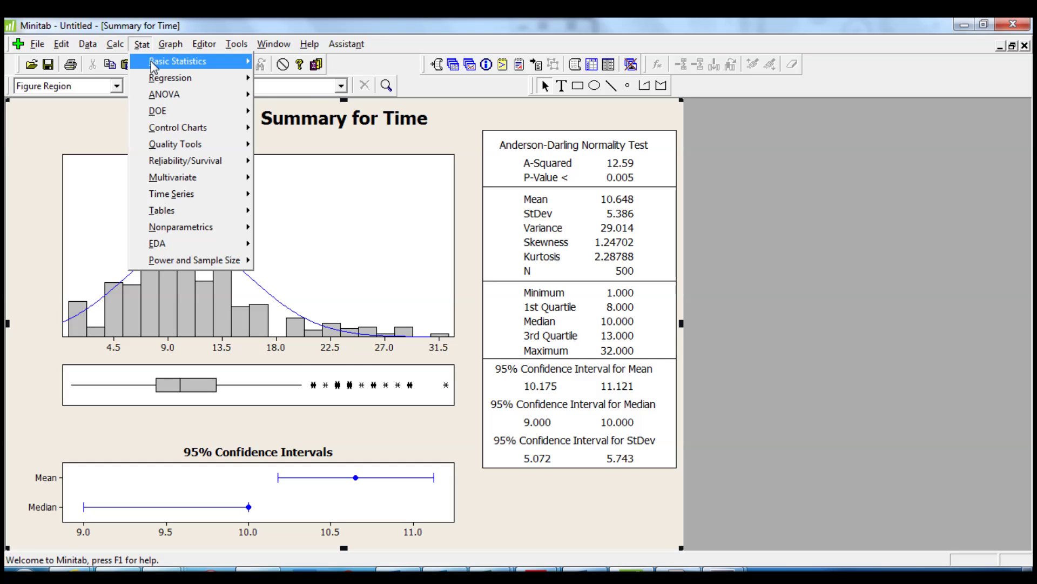
Step: Set up a 1-Sample t test on Time against a hypothesized mean of 10
mouse_move(178, 61)
left_click(312, 135)
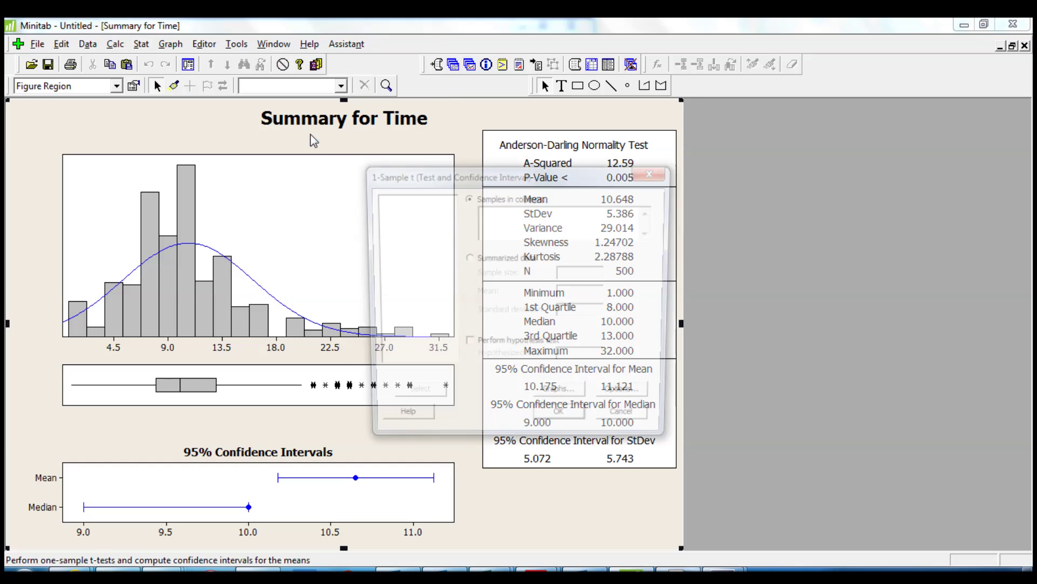
left_click(508, 213)
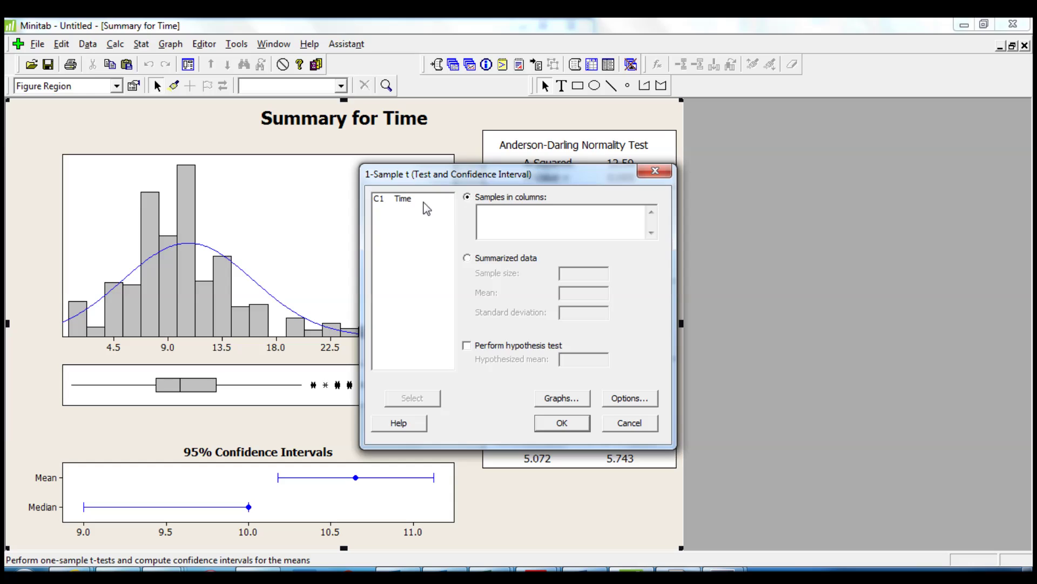
double_click(405, 199)
left_click(497, 347)
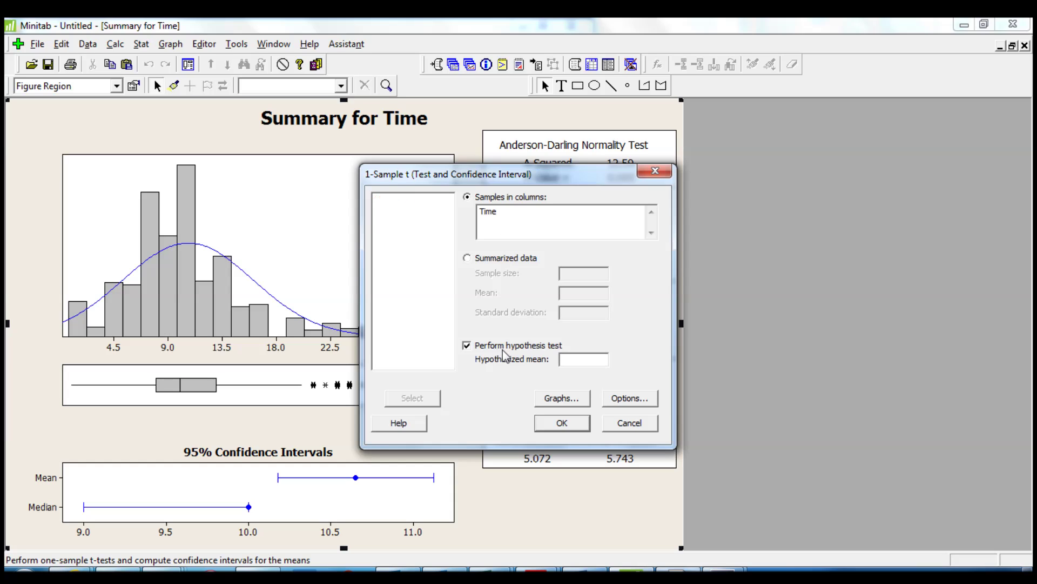
left_click(568, 359)
type("10")
Step: Request a histogram of the data in the test's graph options
left_click(571, 399)
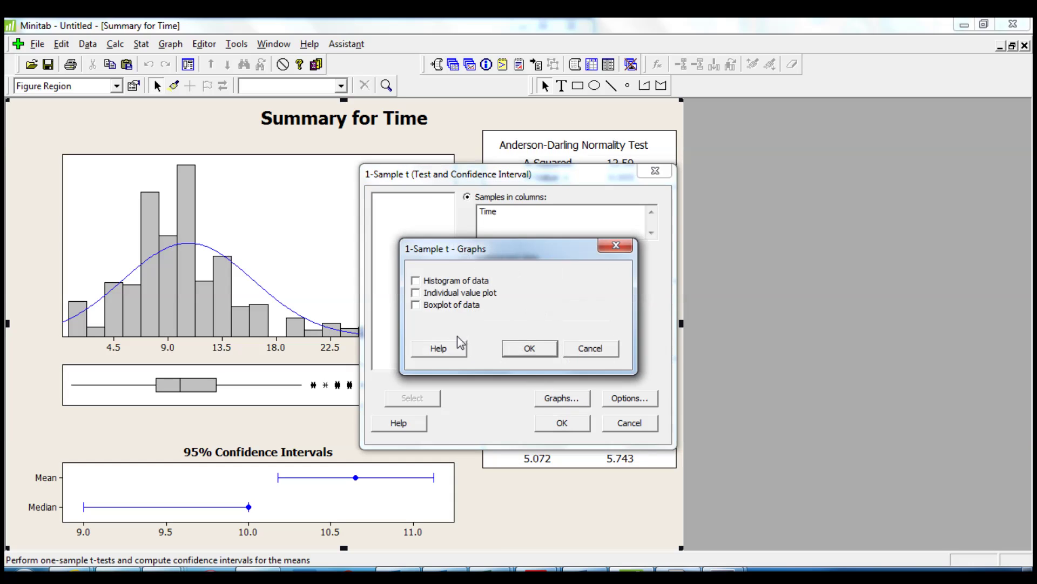
left_click(423, 281)
left_click(528, 349)
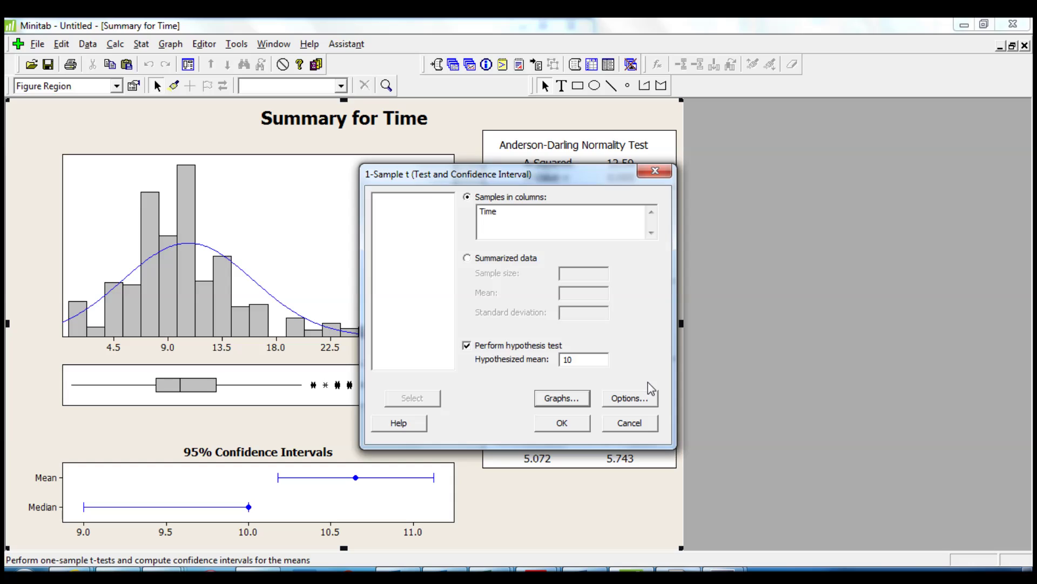
left_click(650, 399)
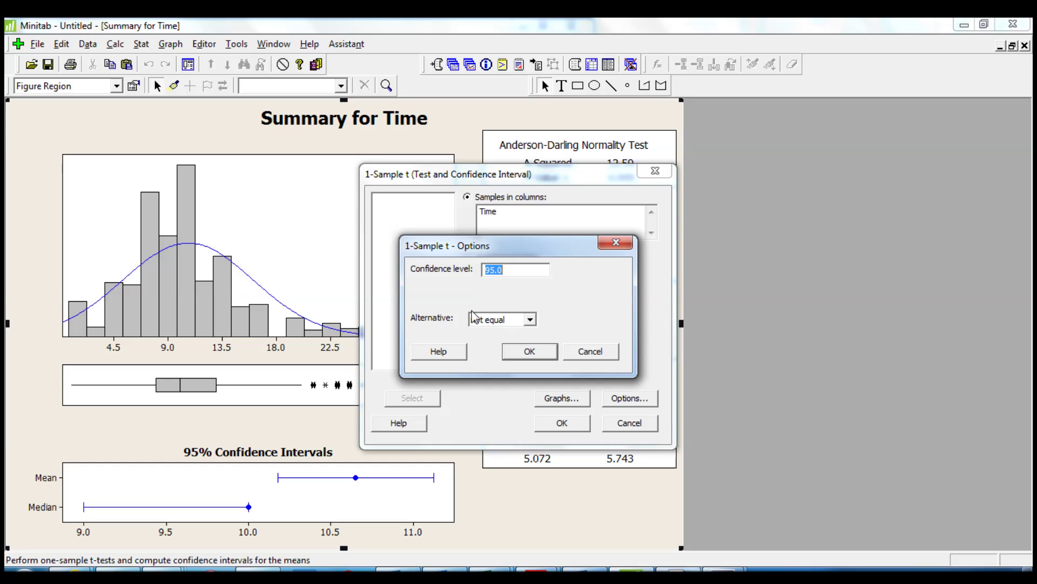
left_click(530, 319)
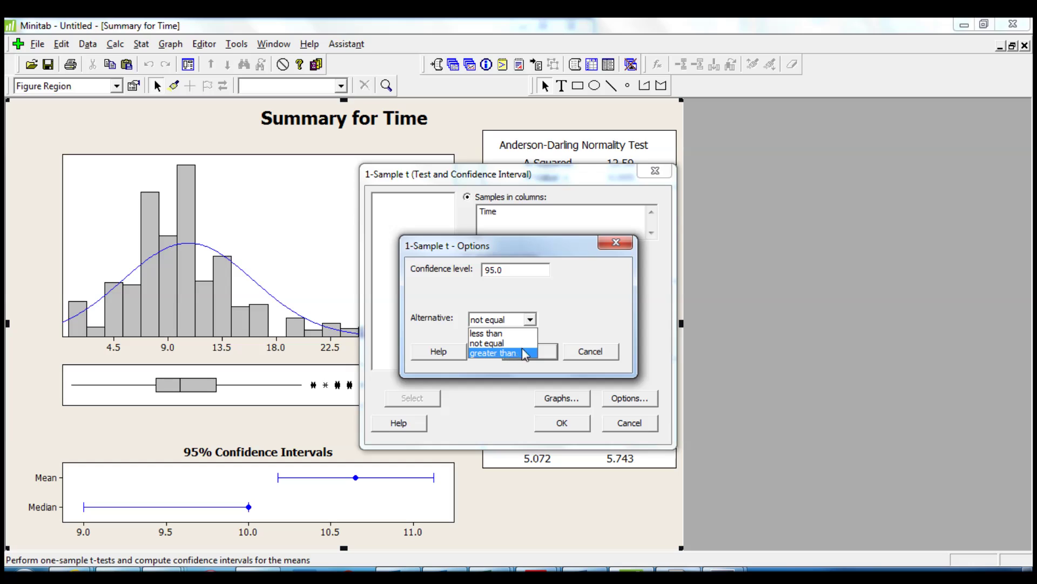
left_click(561, 327)
left_click(530, 351)
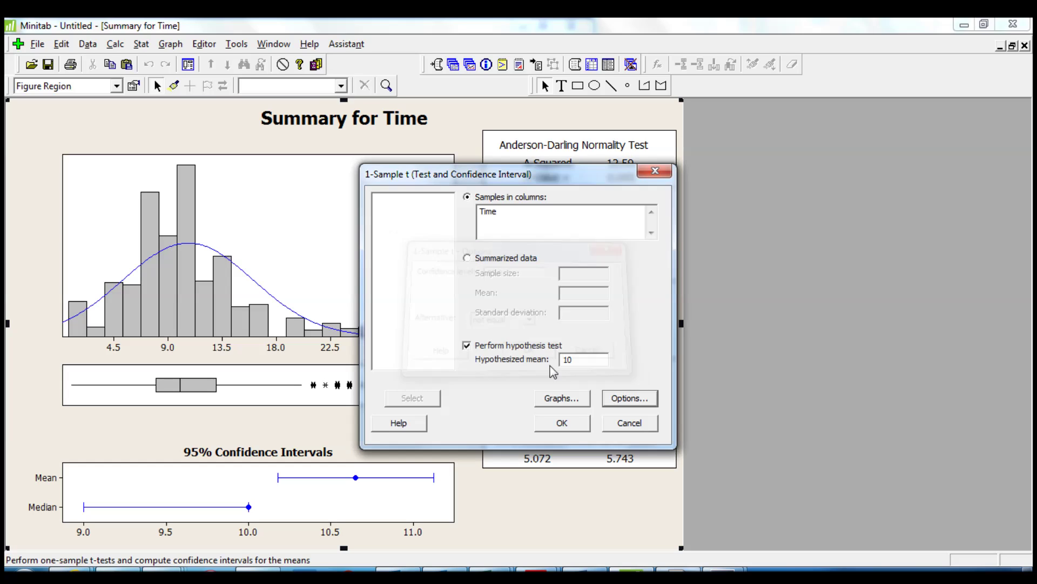
Step: Run the one-sample t test (T 2.69, P 0.007) and open its Histogram of Time graph
left_click(562, 422)
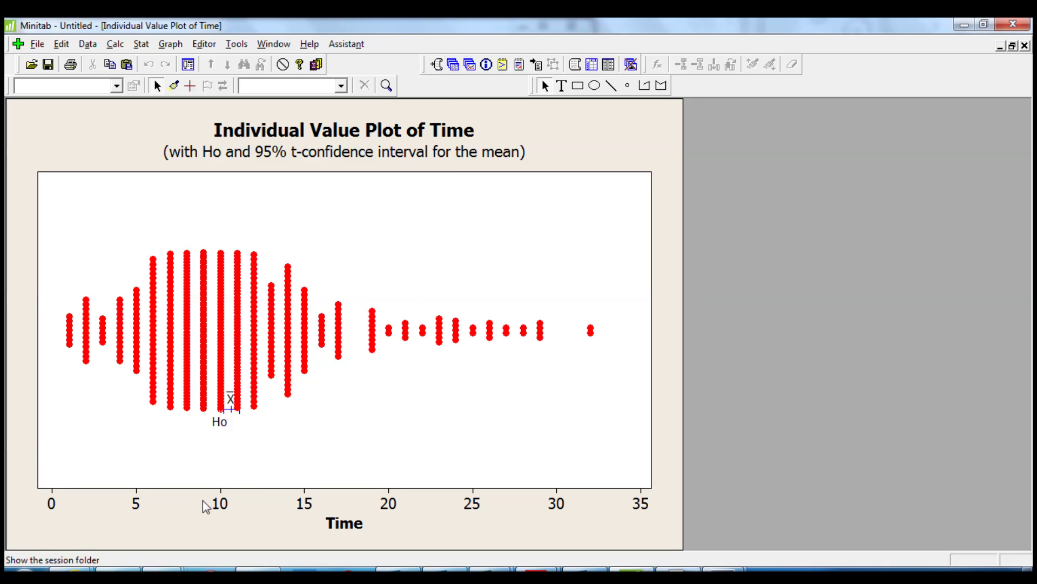
left_click(436, 64)
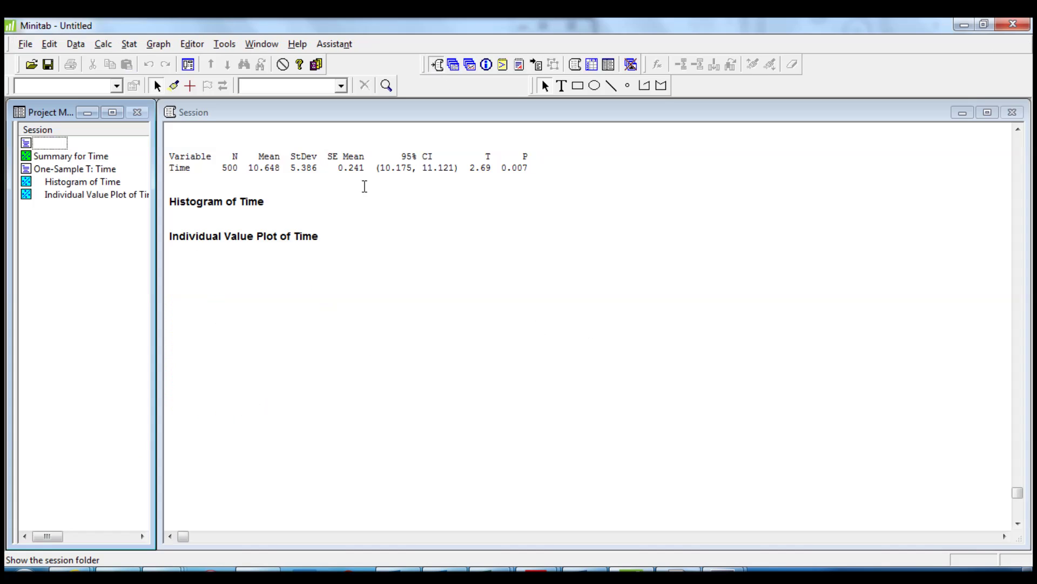
double_click(86, 182)
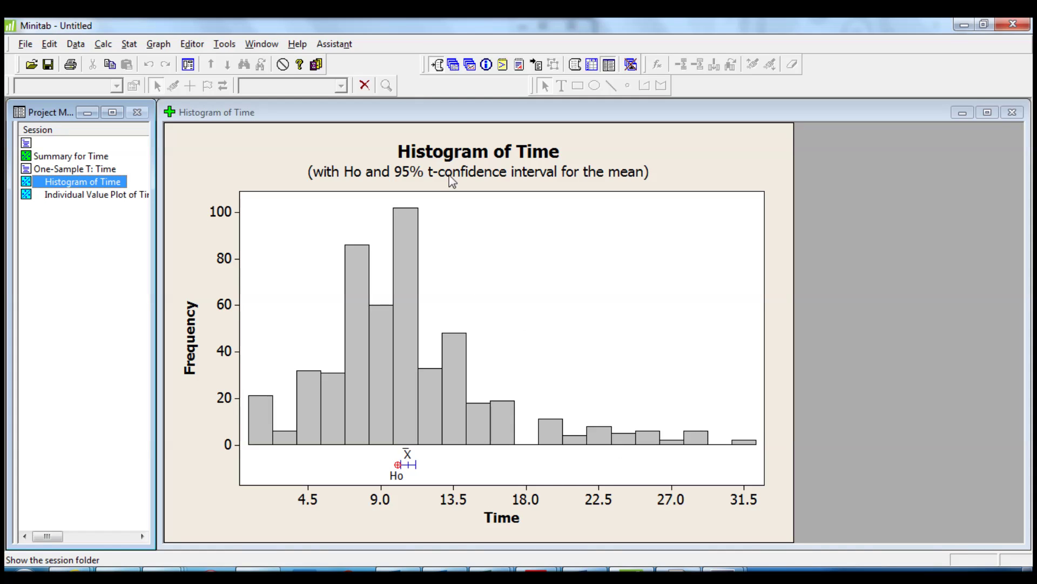
left_click(436, 64)
Step: Bring the Session window forward and enlarge it to show the full One-Sample T results
left_click(658, 252)
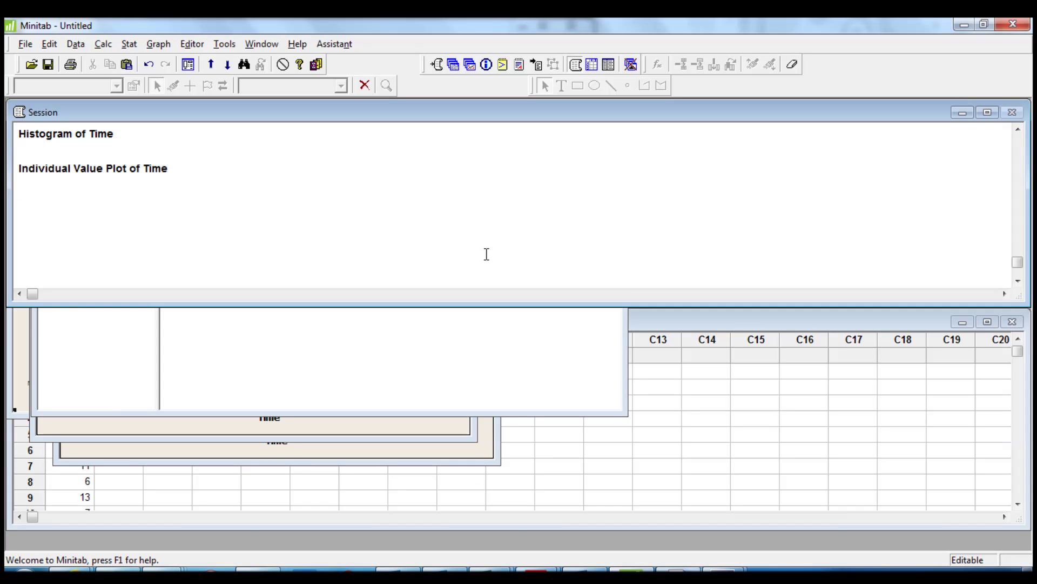
scroll(486, 254, "up", 3)
scroll(486, 254, "down", 1)
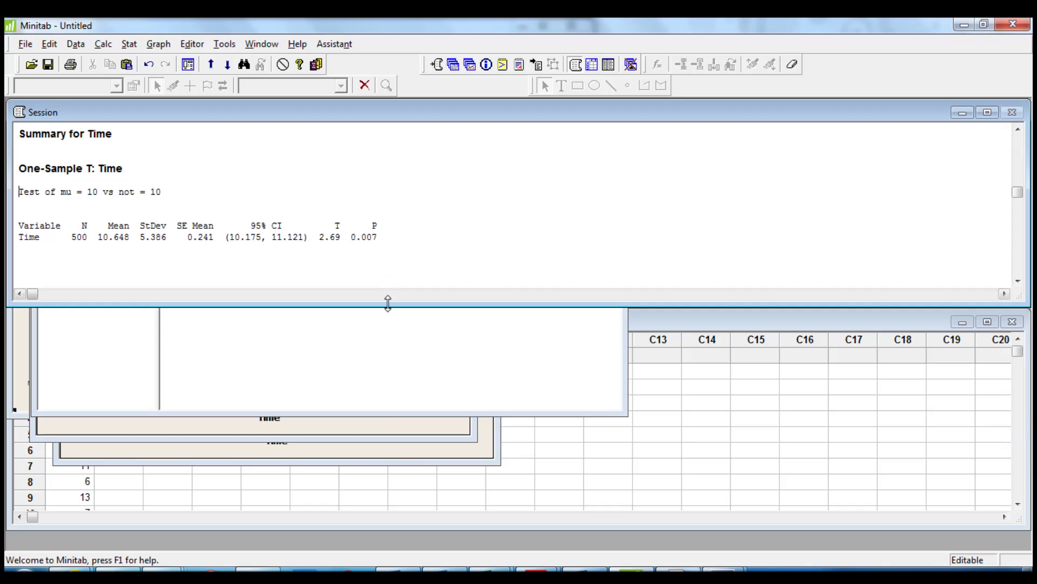
left_click_drag(387, 304, 372, 512)
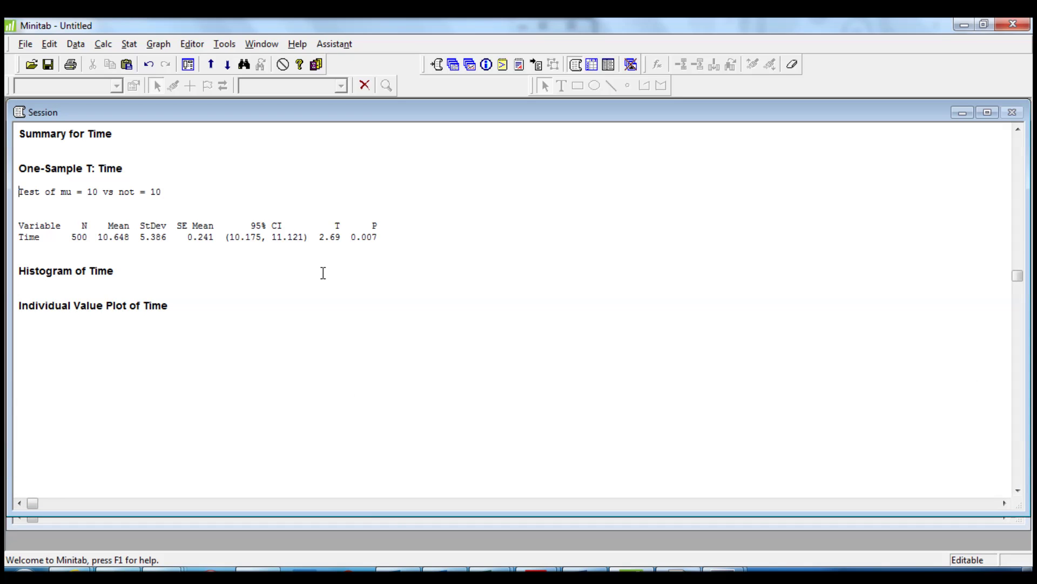
Step: Highlight the sample mean 10.648 and the 95% CI heading in the results
left_click_drag(99, 236, 130, 237)
left_click(133, 246)
left_click_drag(246, 225, 281, 226)
left_click(263, 261)
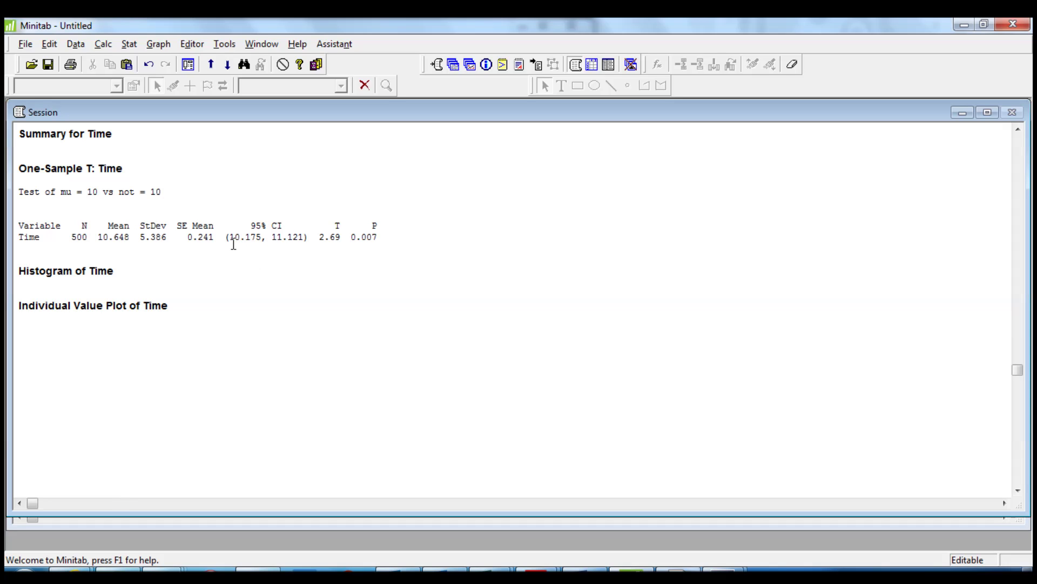